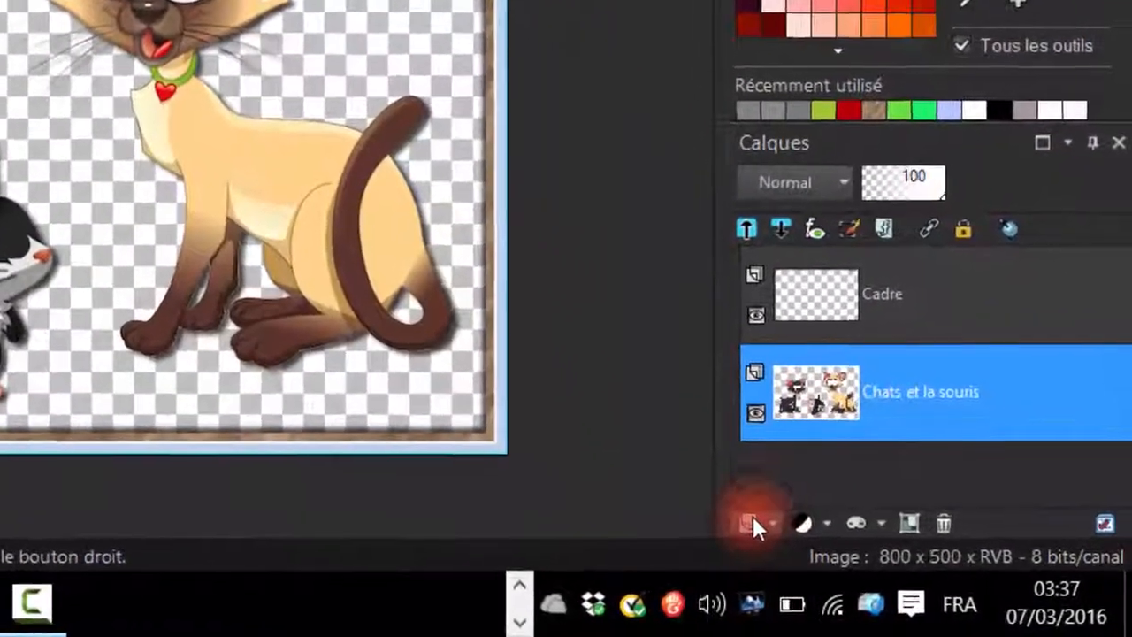
Add a new raster layer named "fond" directly above the "Chats et la souris" layer
{"action": "left_click", "coordinate": [798, 537]}
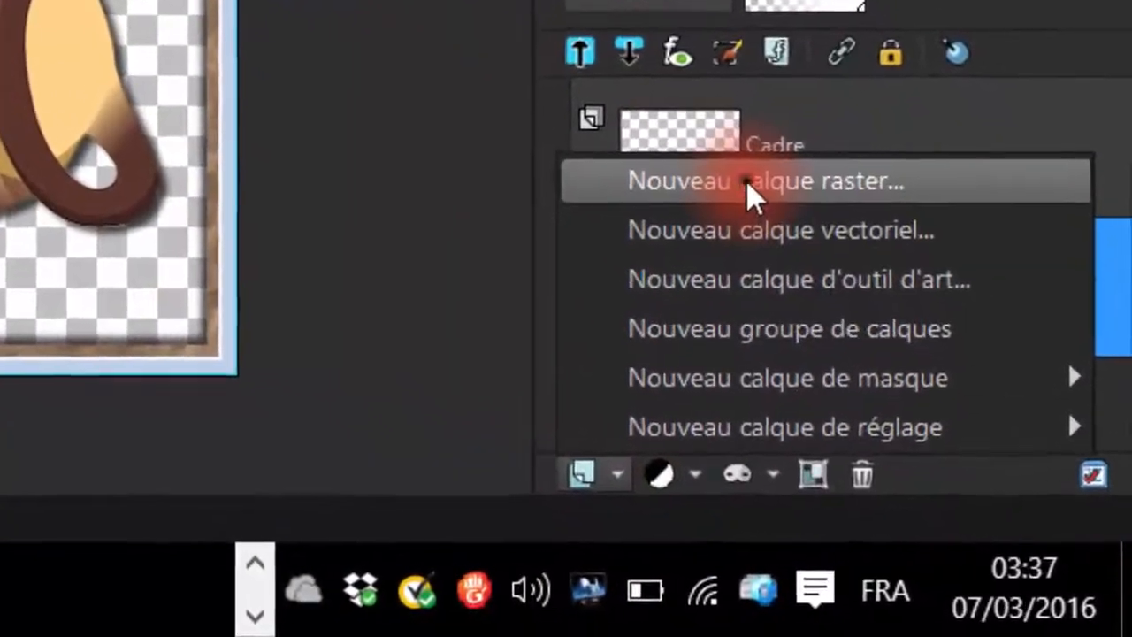
{"action": "left_click", "coordinate": [748, 200]}
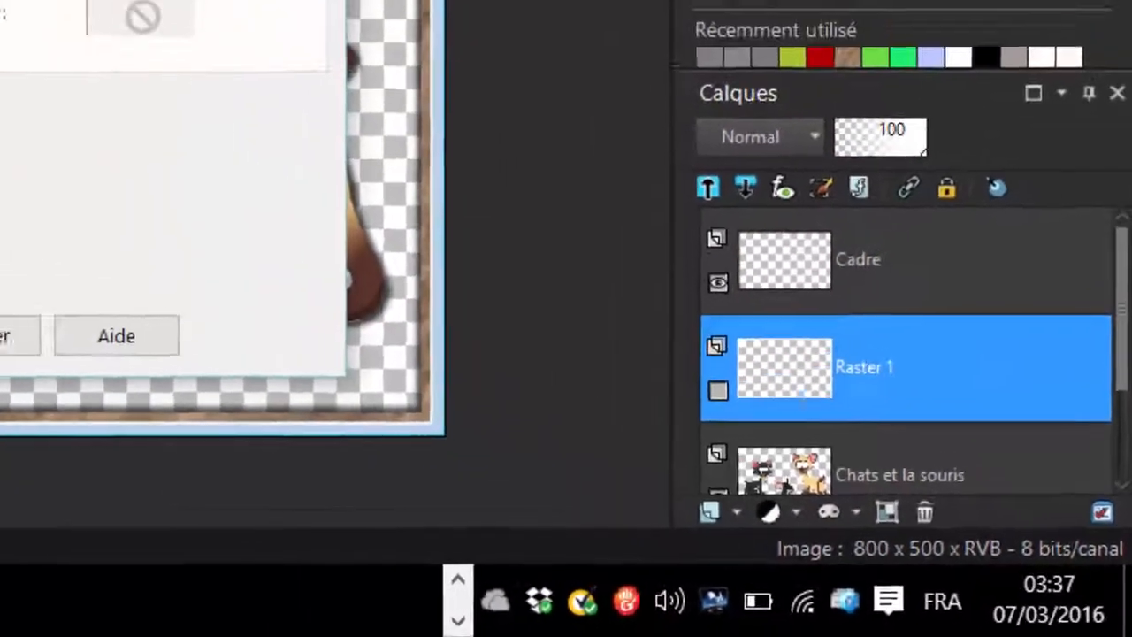
{"action": "type", "text": "fond"}
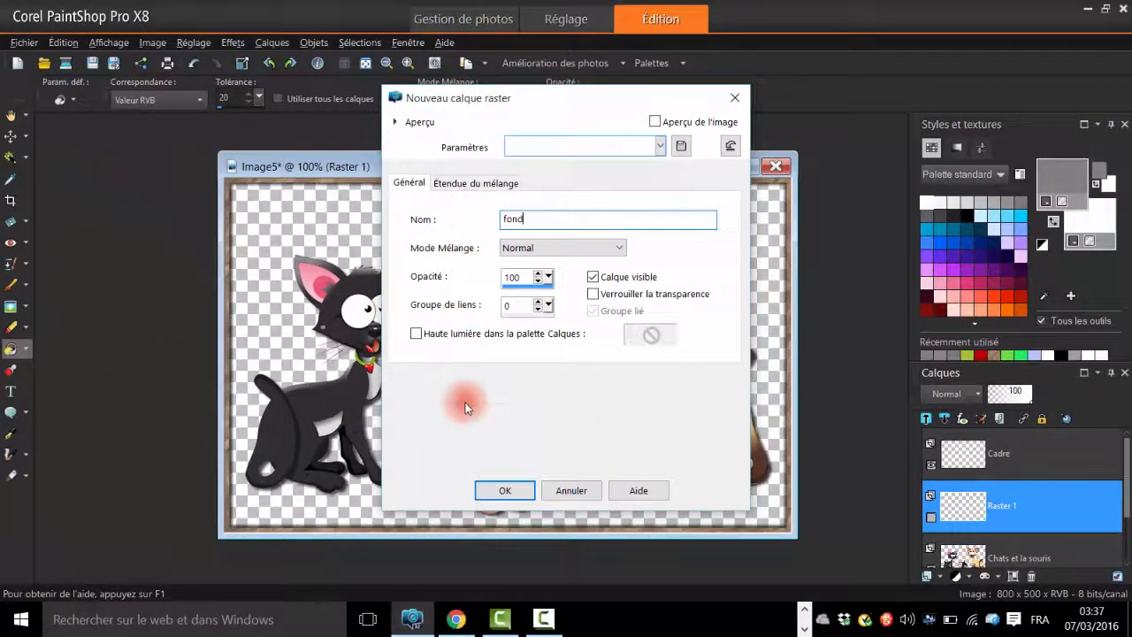
{"action": "left_click", "coordinate": [515, 492]}
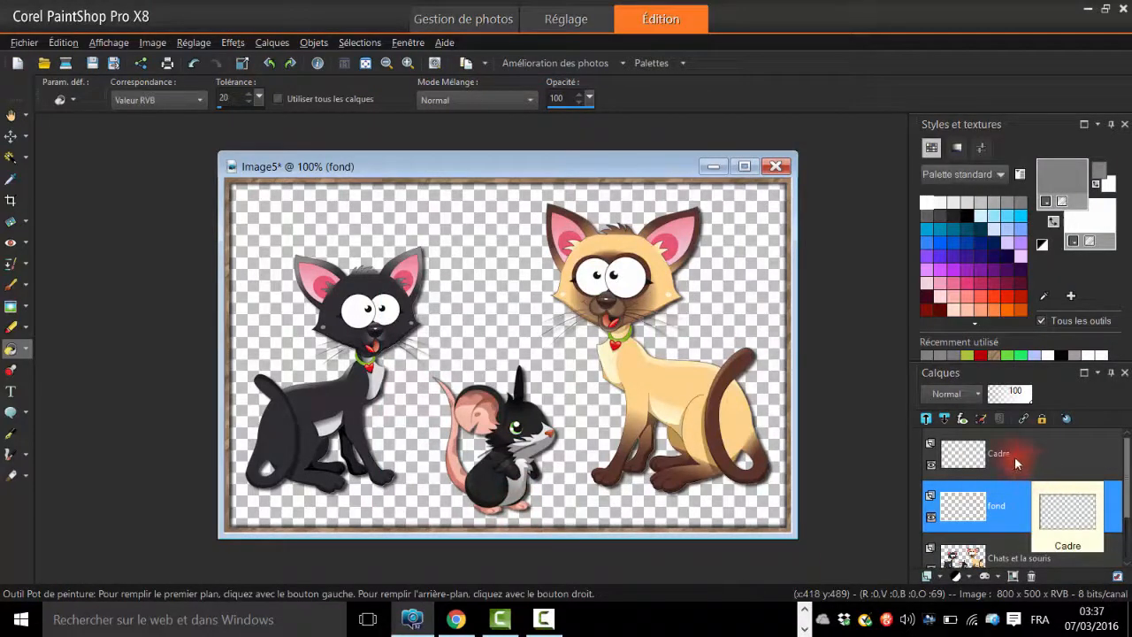
{"action": "mouse_move", "coordinate": [1036, 550]}
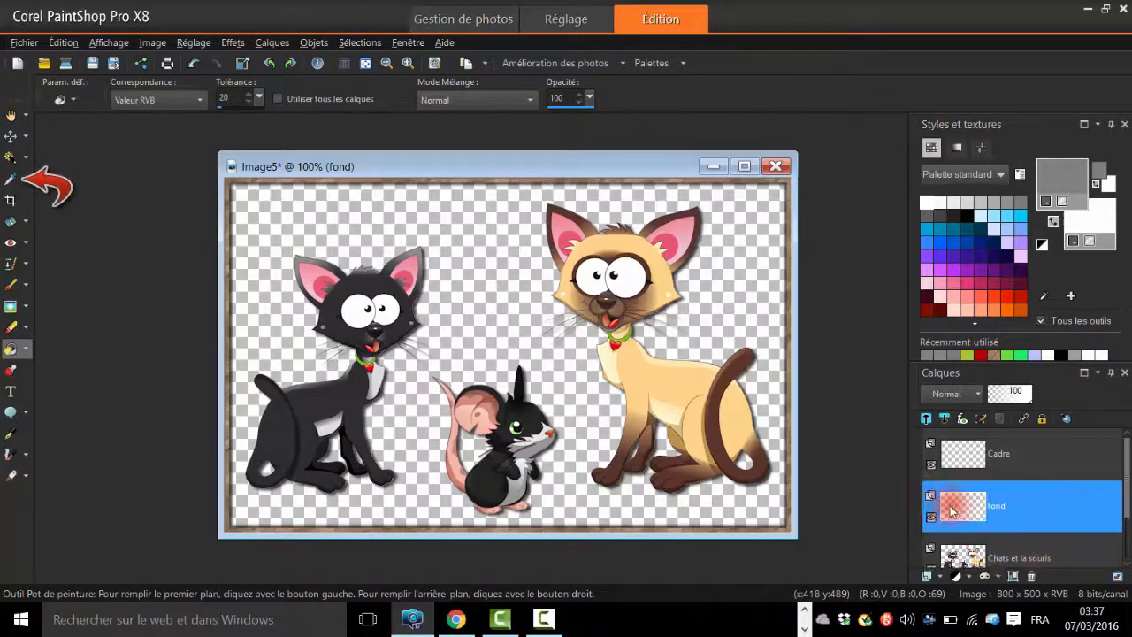
Sample the grey of the hair tuft on the black cat's head as the foreground colour
{"action": "left_click", "coordinate": [14, 181]}
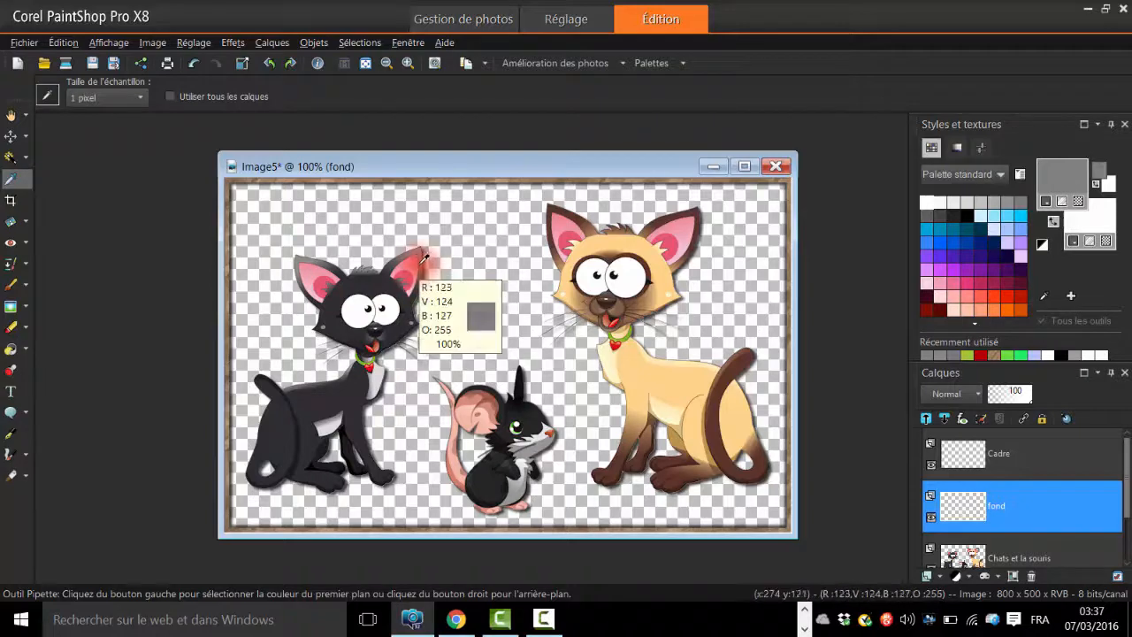
{"action": "scroll", "coordinate": [428, 240], "scroll_direction": "up", "scroll_amount": 2}
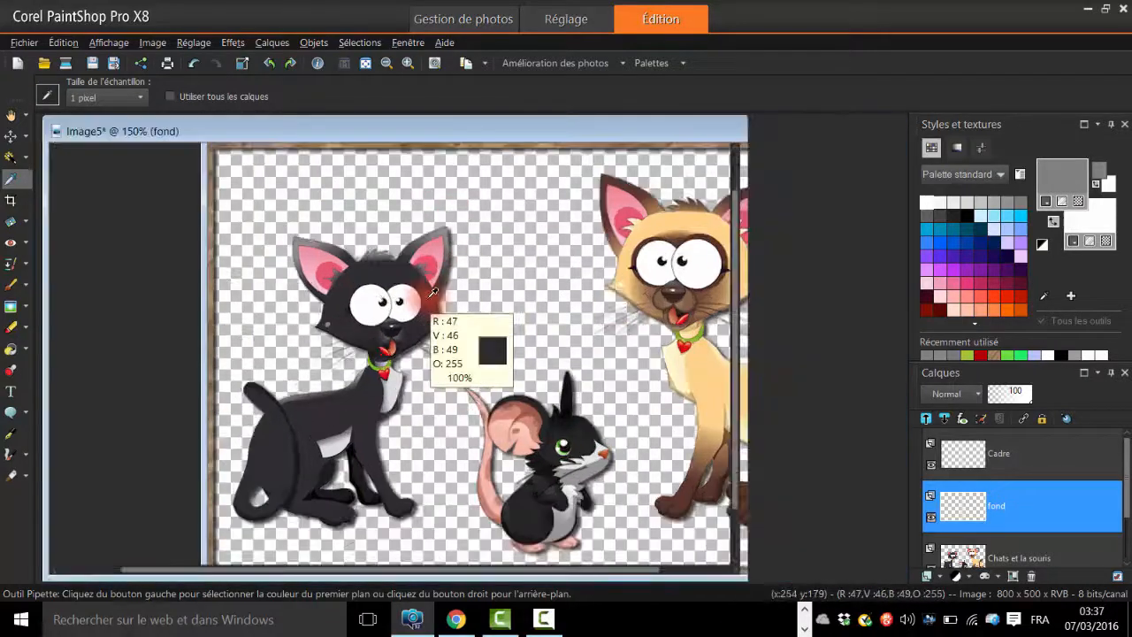
{"action": "scroll", "coordinate": [433, 286], "scroll_direction": "up", "scroll_amount": 1}
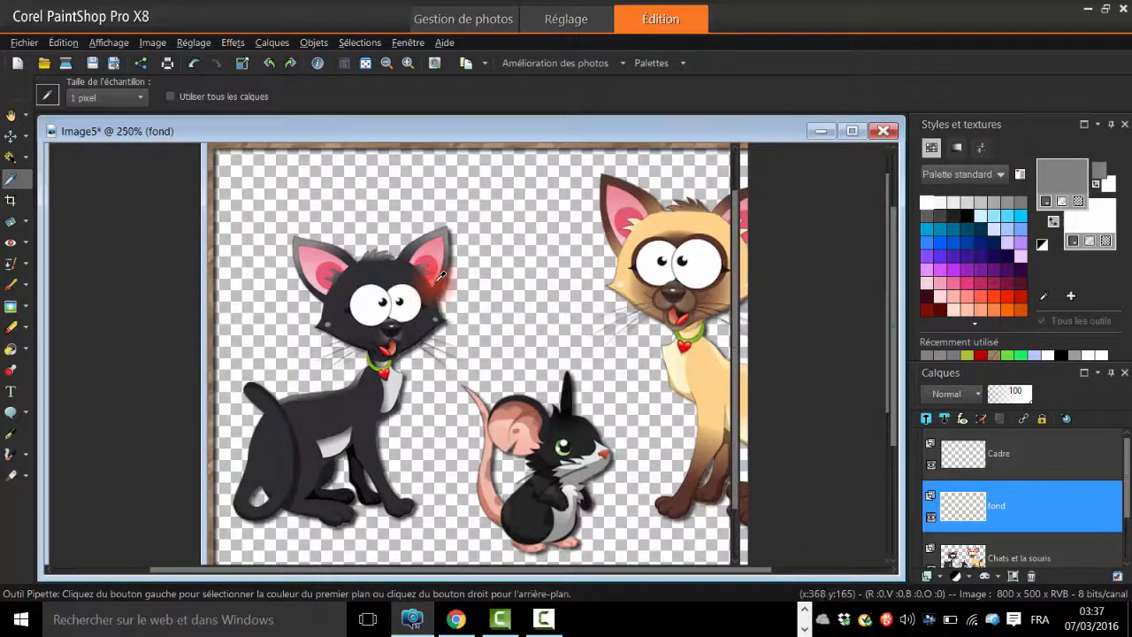
{"action": "scroll", "coordinate": [440, 277], "scroll_direction": "up", "scroll_amount": 1}
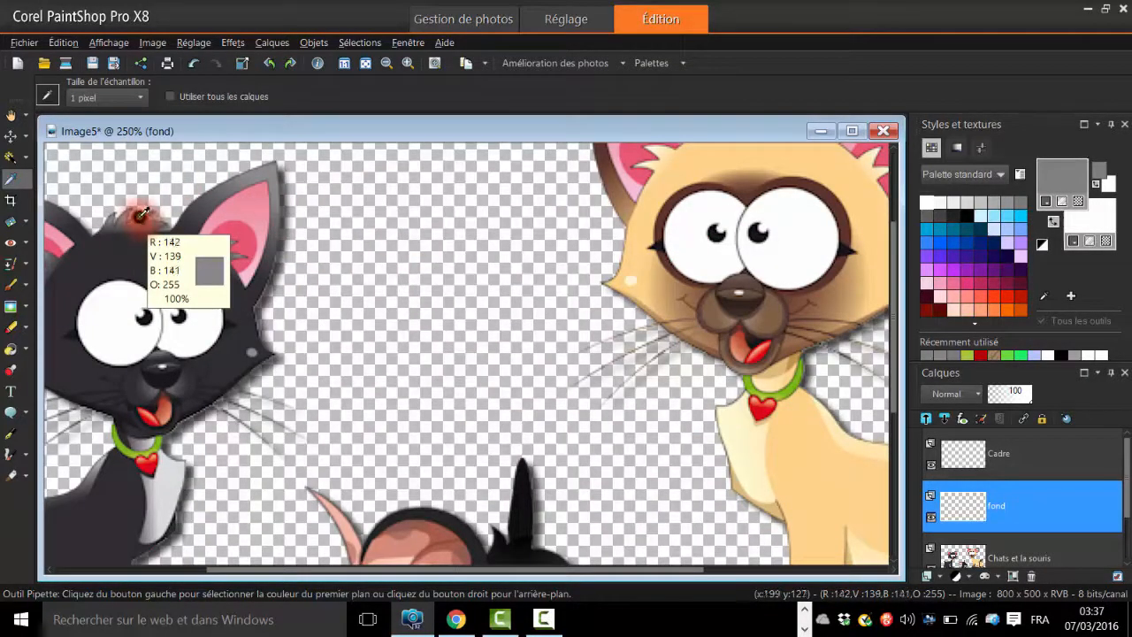
{"action": "left_click", "coordinate": [143, 211]}
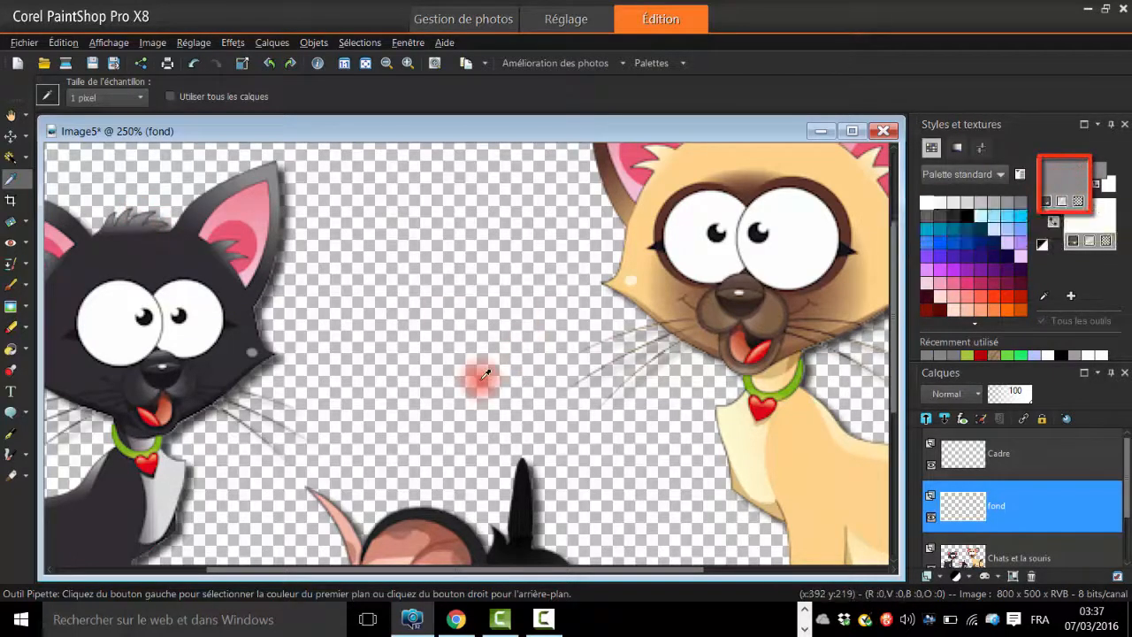
Flood-fill the empty "fond" layer with the sampled grey
{"action": "scroll", "coordinate": [487, 378], "scroll_direction": "down", "scroll_amount": 3}
{"action": "scroll", "coordinate": [487, 378], "scroll_direction": "down", "scroll_amount": 1}
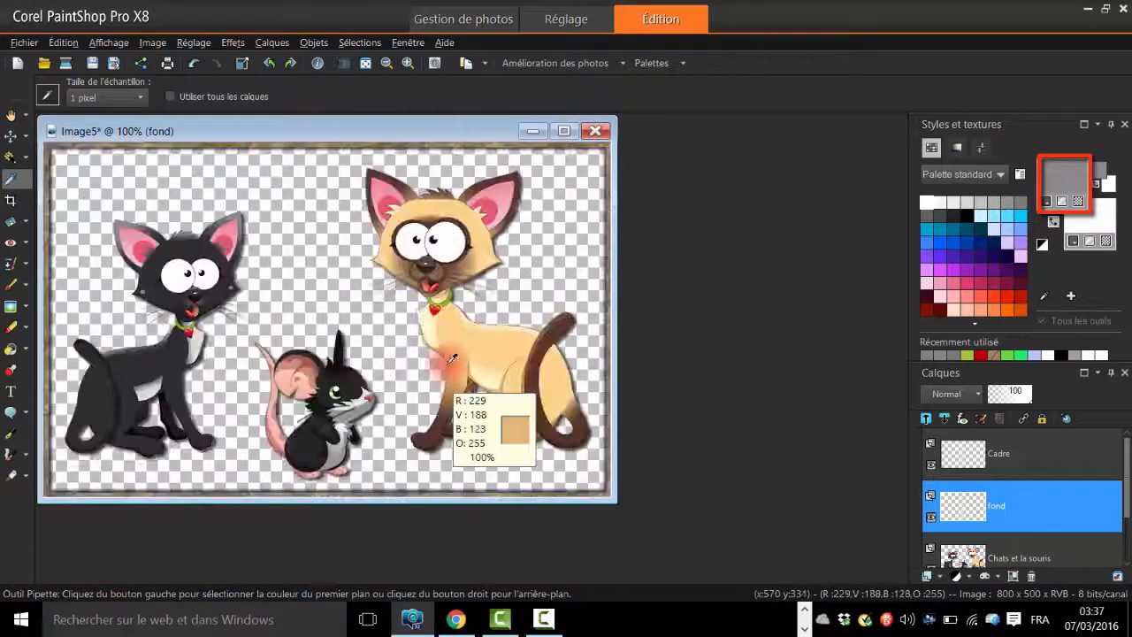
{"action": "left_click_drag", "start_coordinate": [342, 128], "coordinate": [498, 155]}
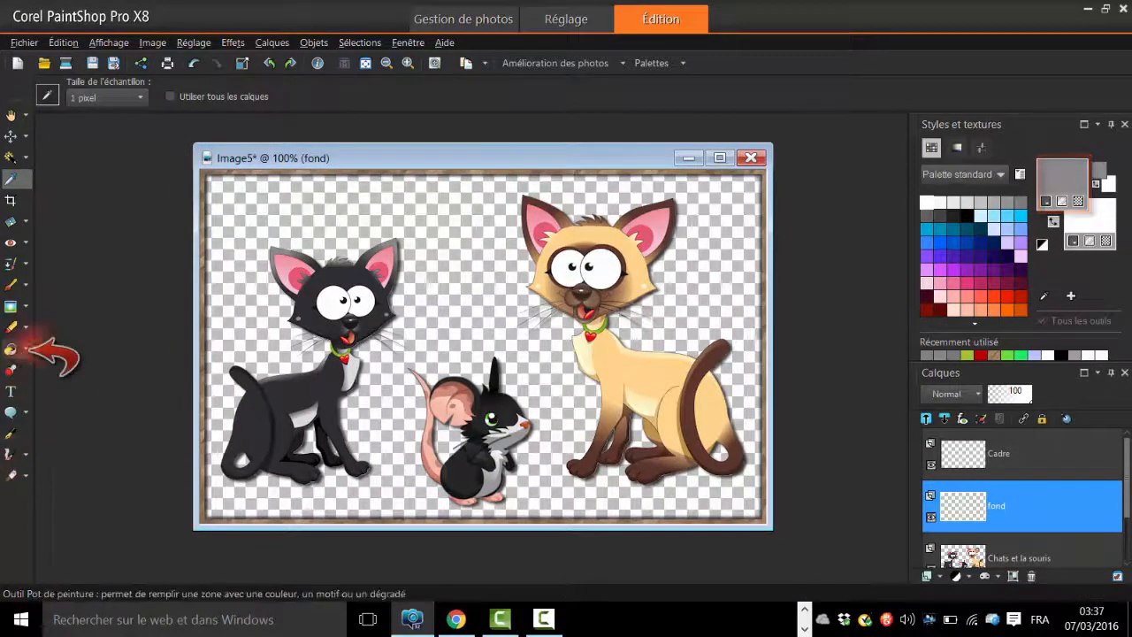
{"action": "left_click", "coordinate": [11, 353]}
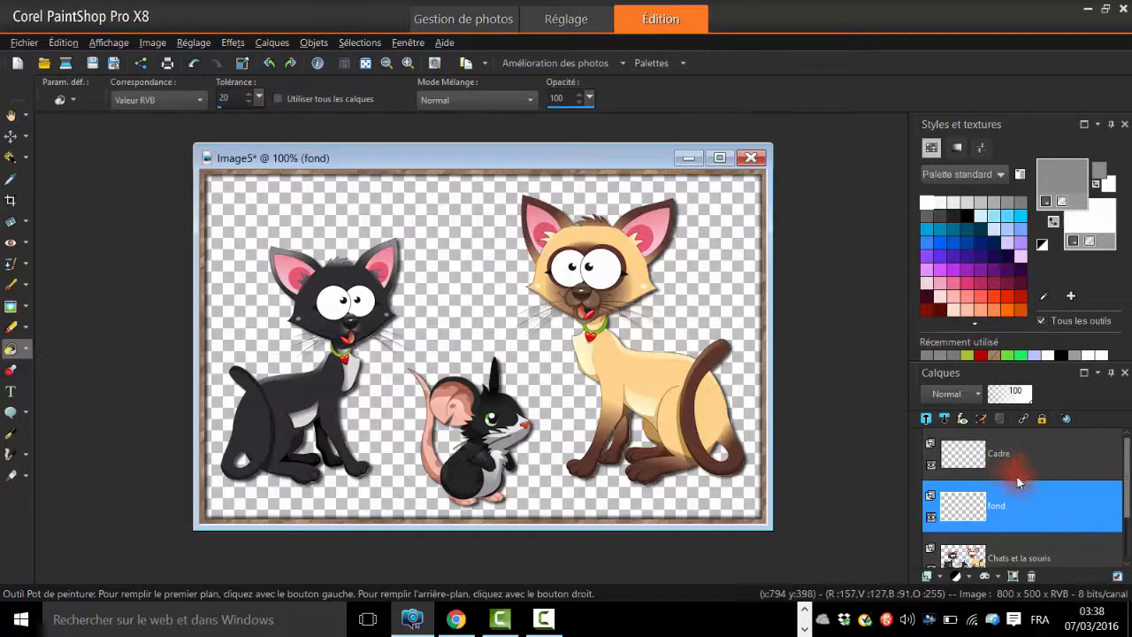
{"action": "mouse_move", "coordinate": [992, 509]}
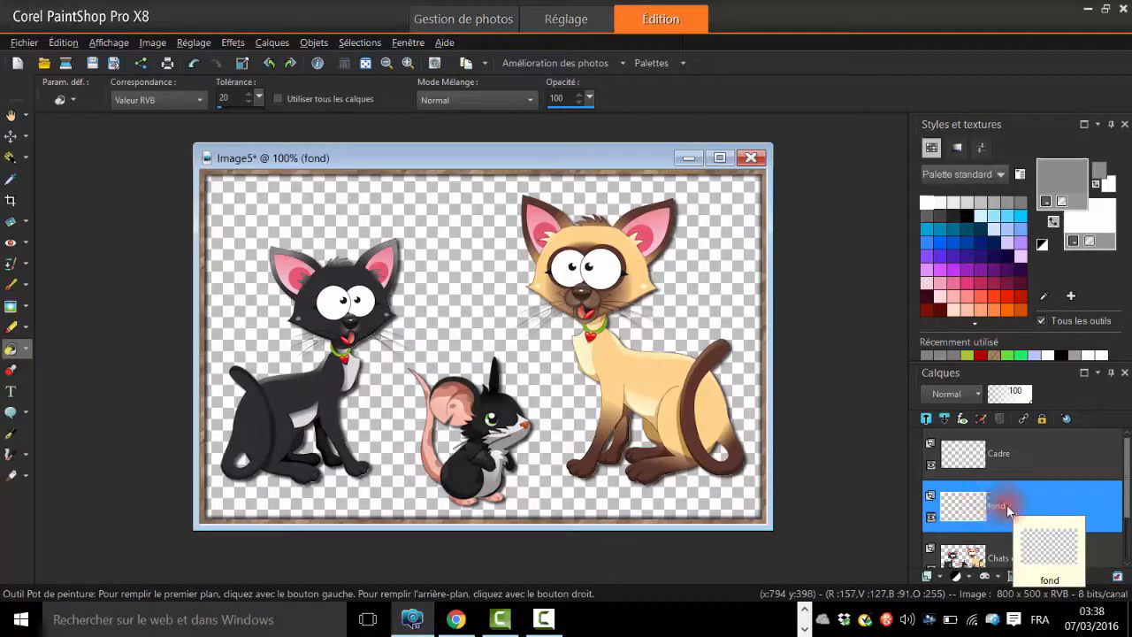
{"action": "left_click", "coordinate": [514, 317]}
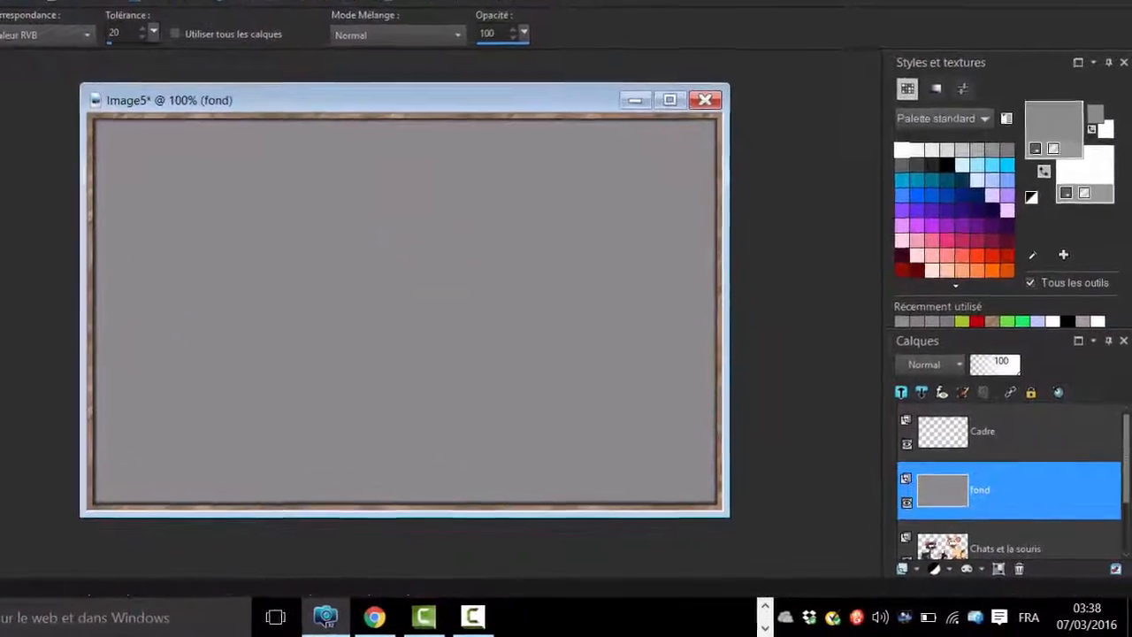
Move the "fond" layer down one level, below the "Chats et la souris" layer
{"action": "left_click", "coordinate": [180, 0]}
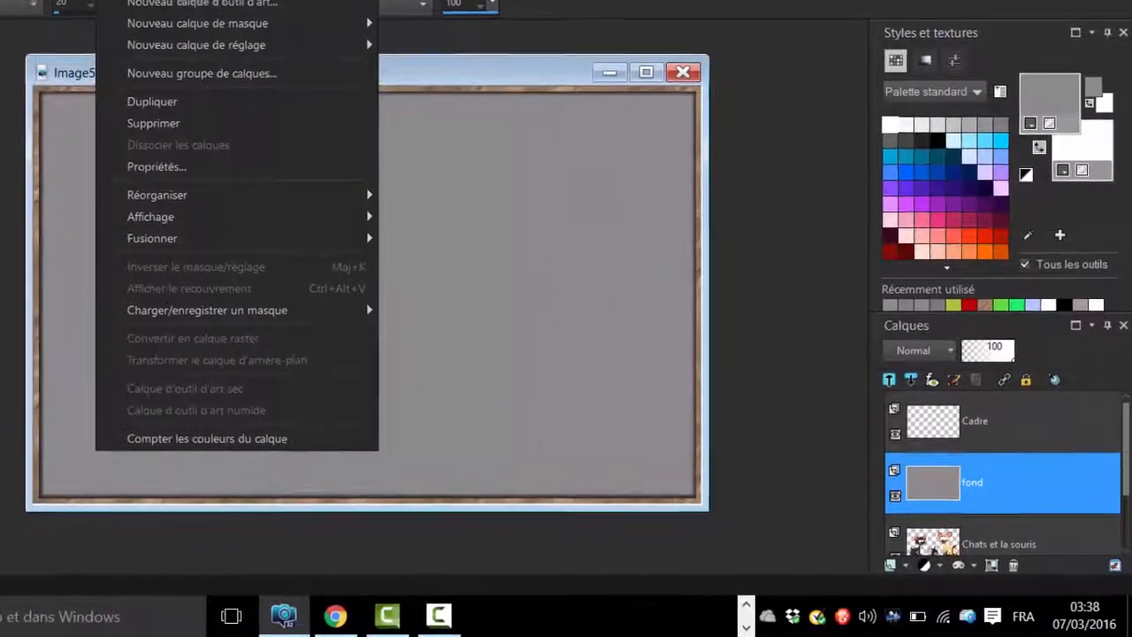
{"action": "mouse_move", "coordinate": [171, 178]}
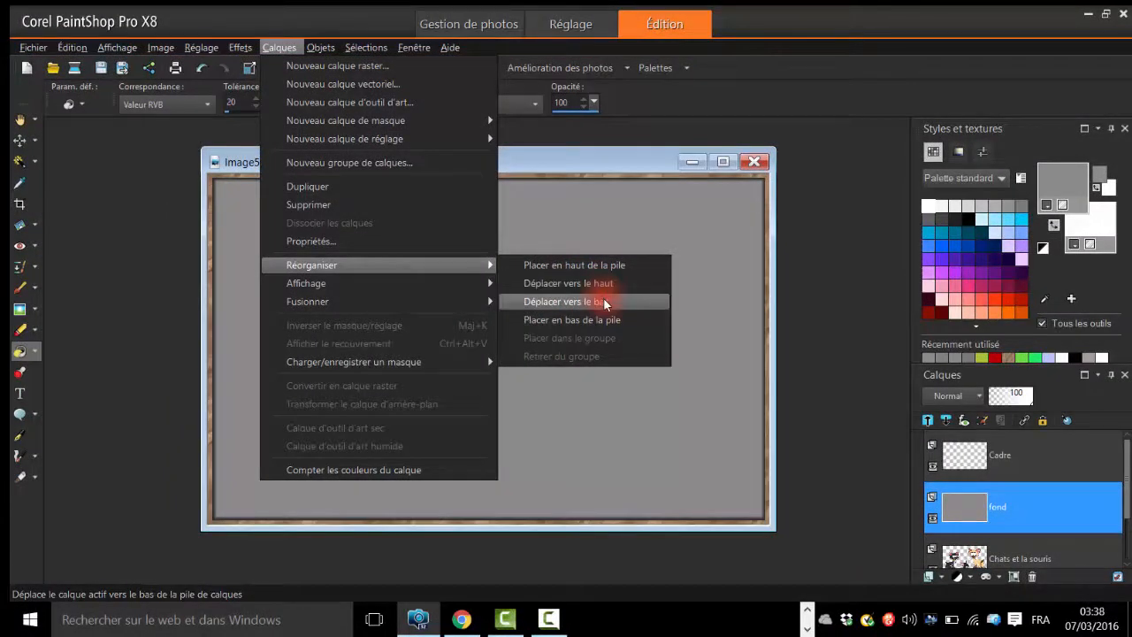
{"action": "left_click", "coordinate": [605, 302]}
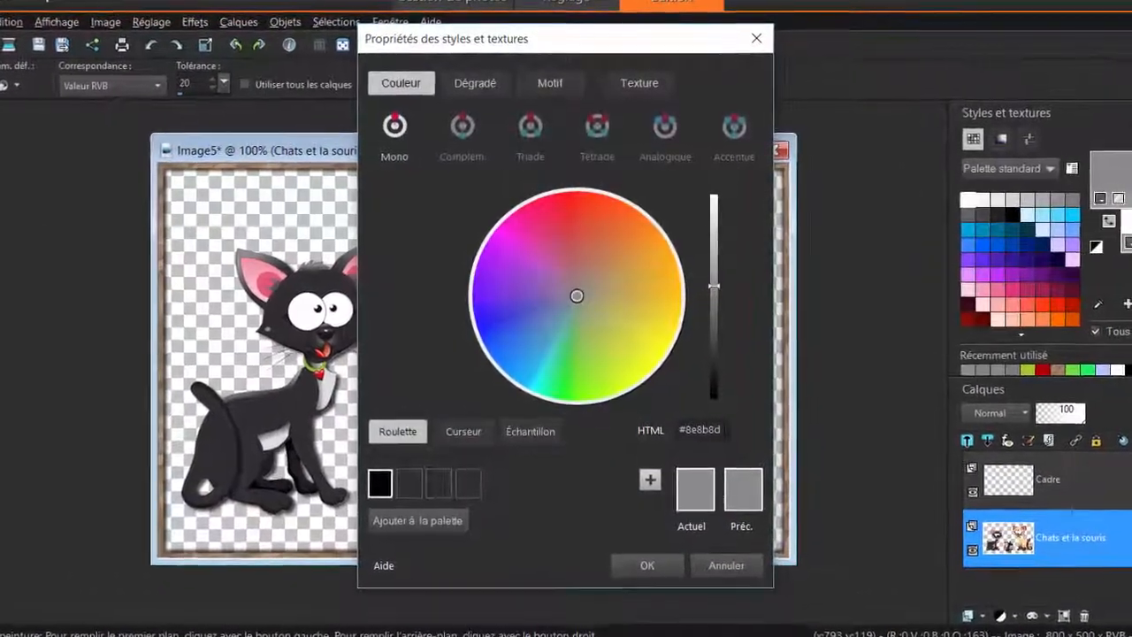
Try the HTML colour code #ffbdd for the foreground colour and restore the previous colour, #8e8b8d
{"action": "left_click_drag", "start_coordinate": [724, 433], "coordinate": [674, 435]}
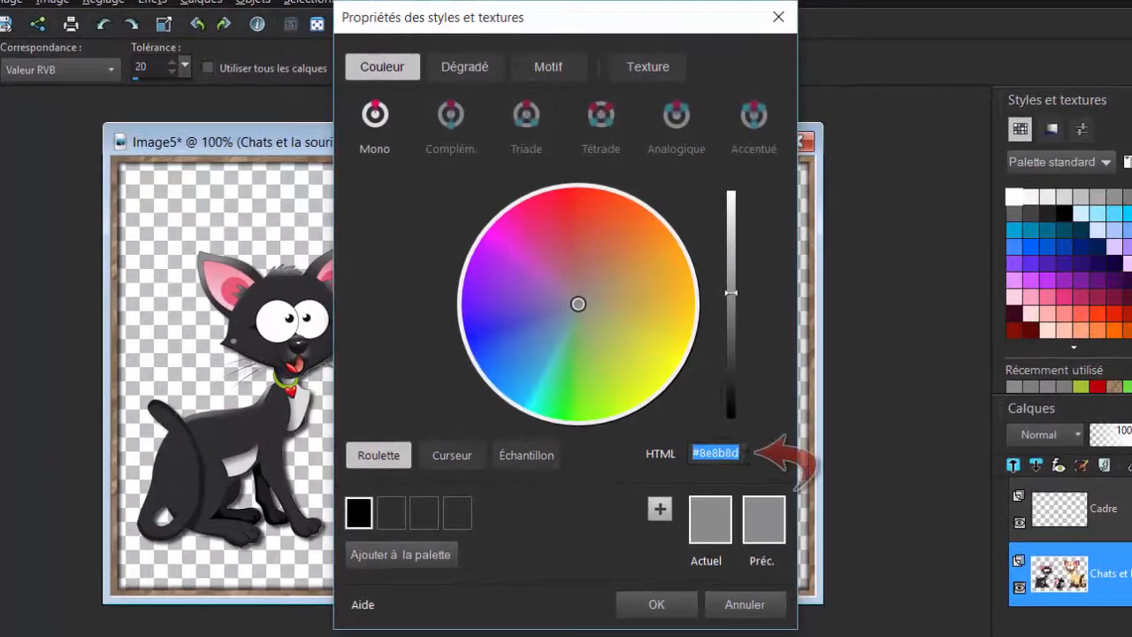
{"action": "key", "text": "Delete"}
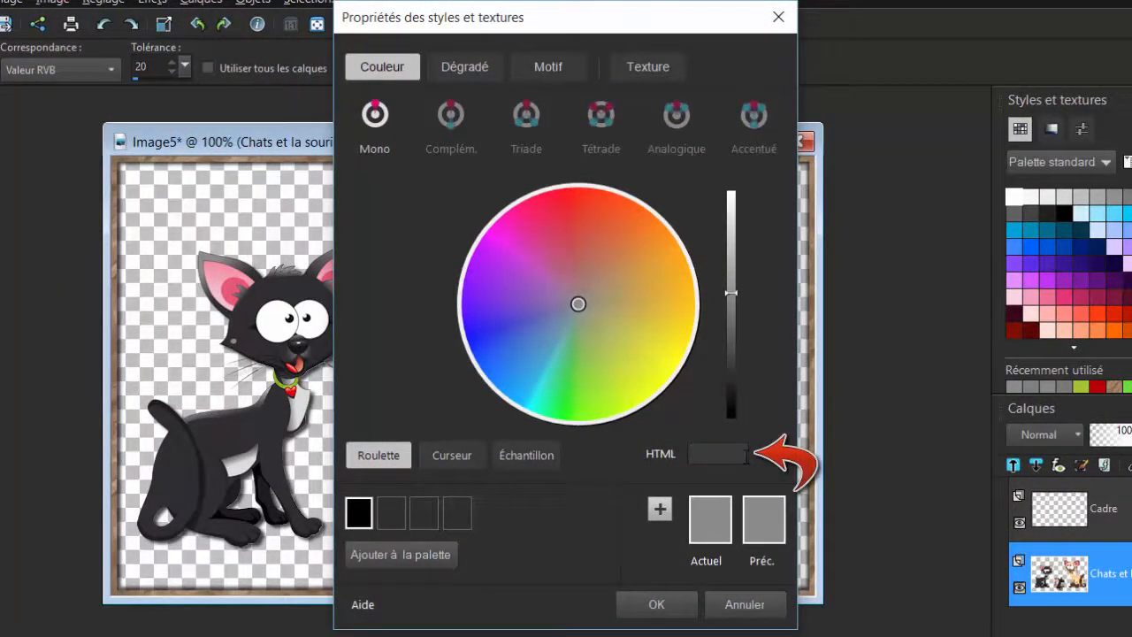
{"action": "type", "text": "#"}
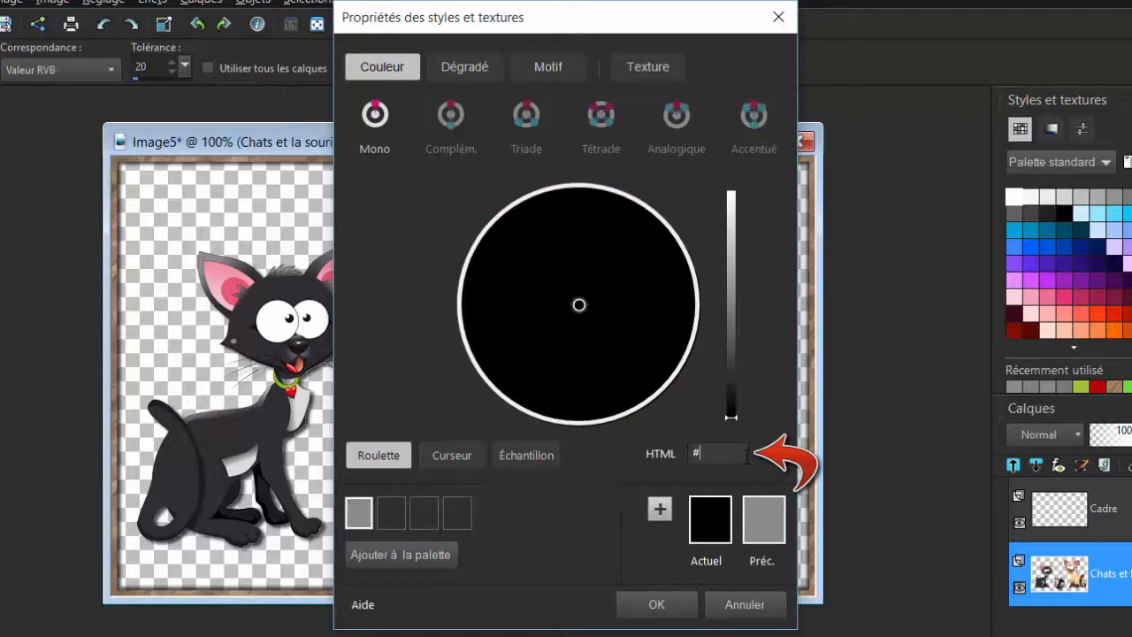
{"action": "type", "text": "ffbdd"}
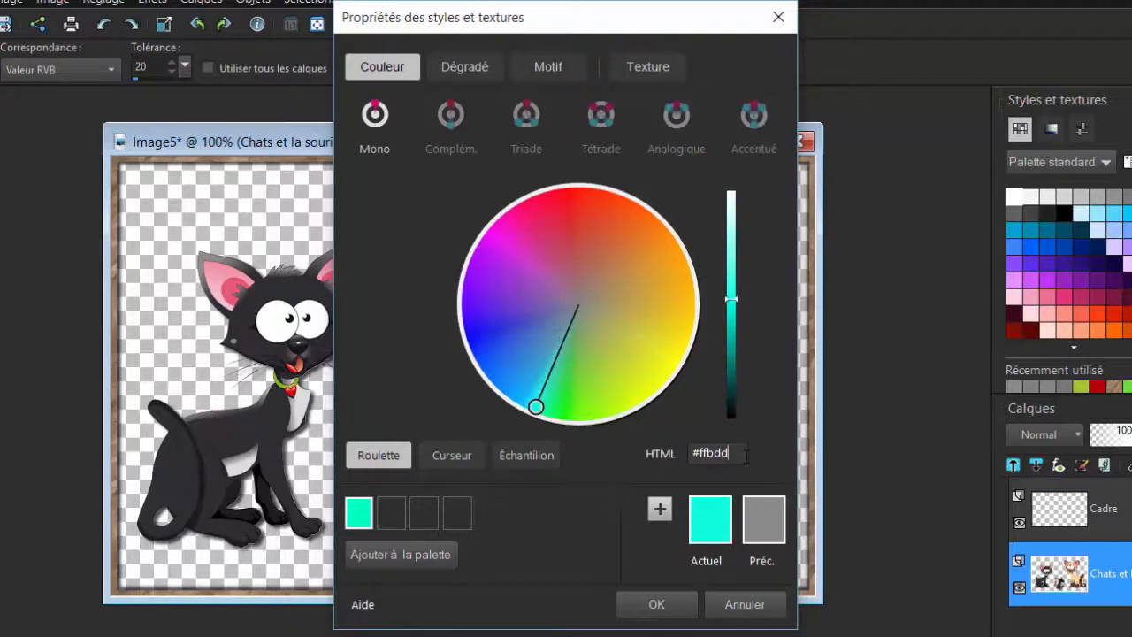
{"action": "key", "text": "BackSpace"}
{"action": "key", "text": "BackSpace"}
{"action": "key", "text": "BackSpace"}
{"action": "key", "text": "BackSpace"}
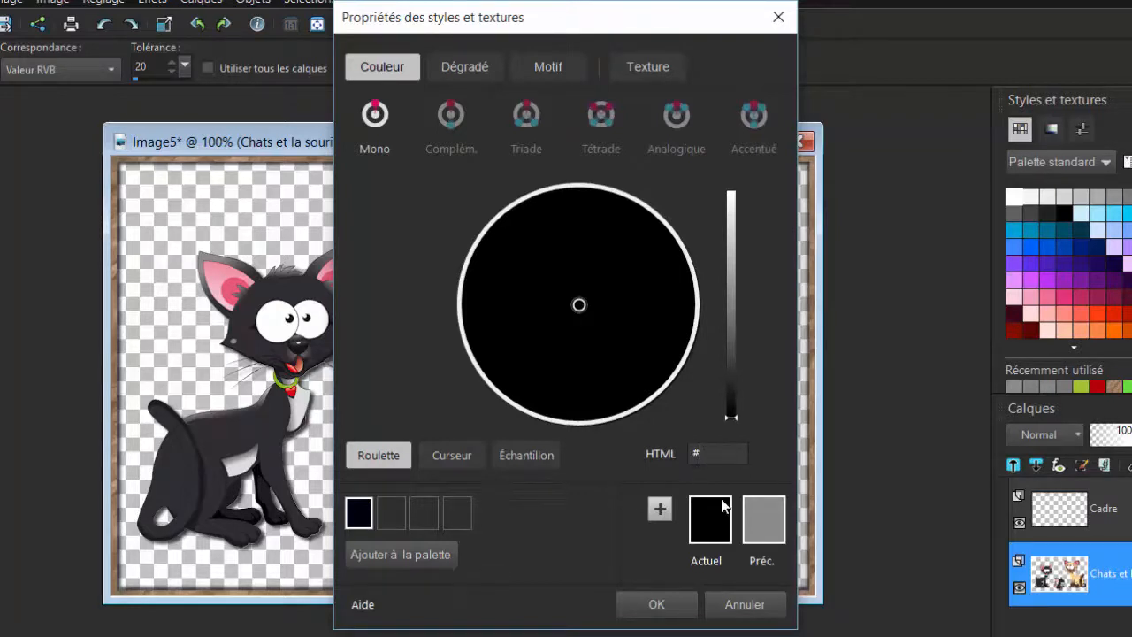
{"action": "left_click", "coordinate": [763, 518]}
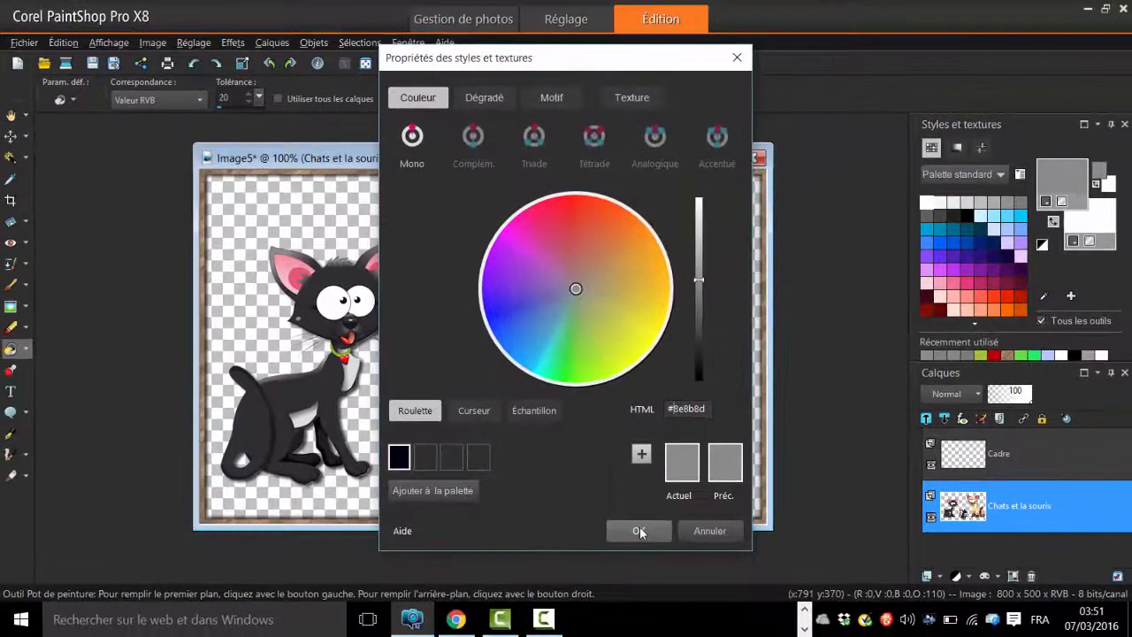
{"action": "left_click", "coordinate": [656, 604]}
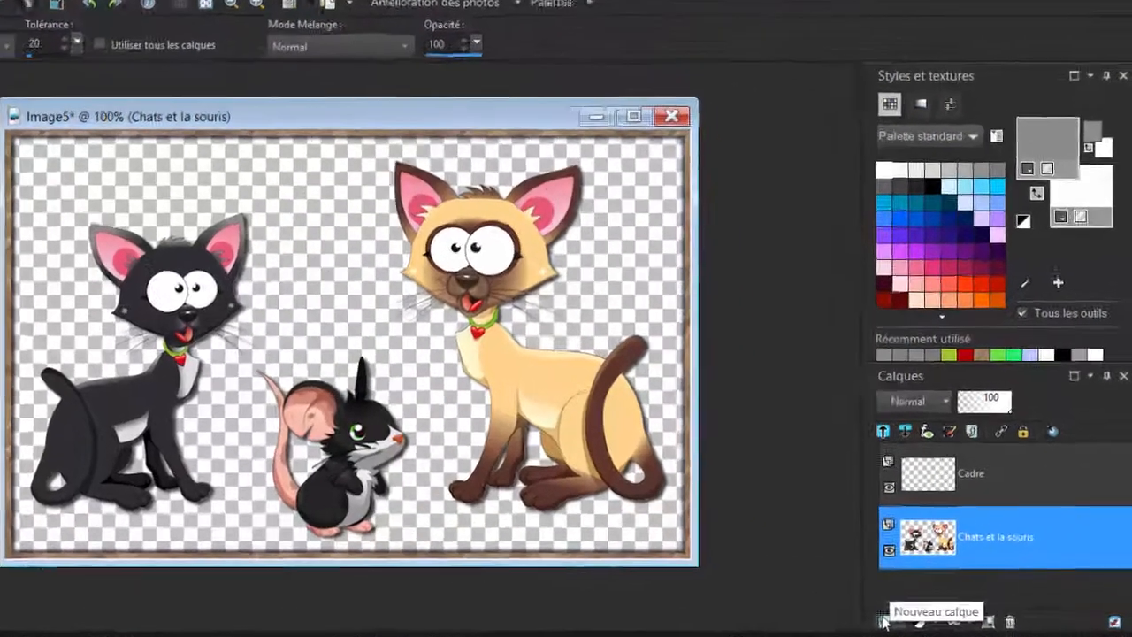
Create a raster layer named "fond" between the "Cadre" and "Chats et la souris" layers
{"action": "left_click", "coordinate": [911, 594]}
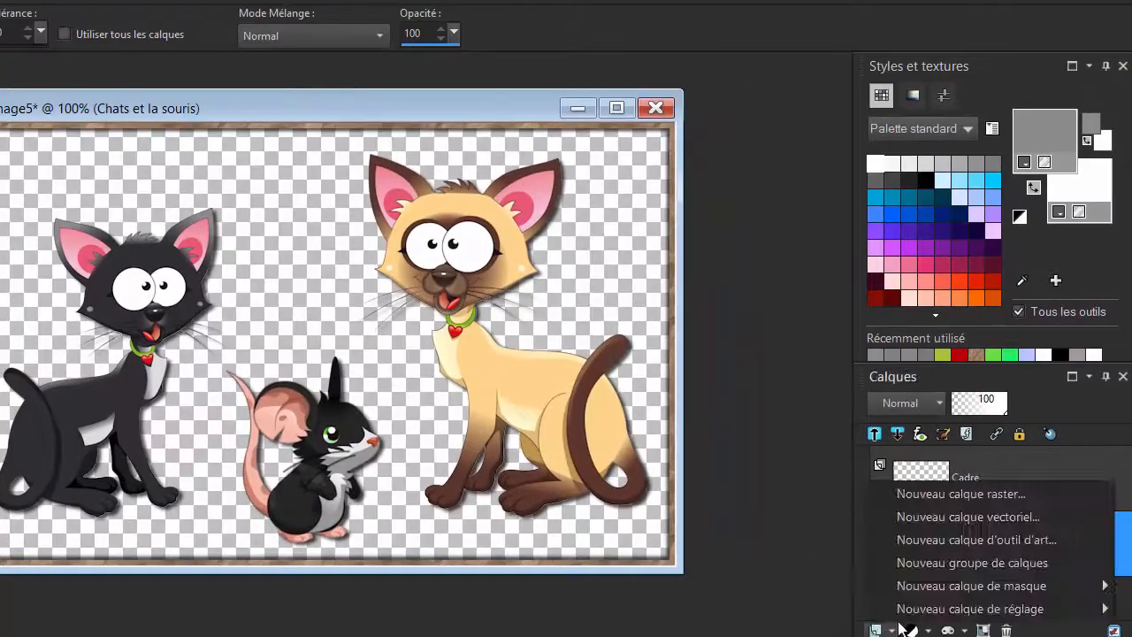
{"action": "left_click", "coordinate": [1002, 492]}
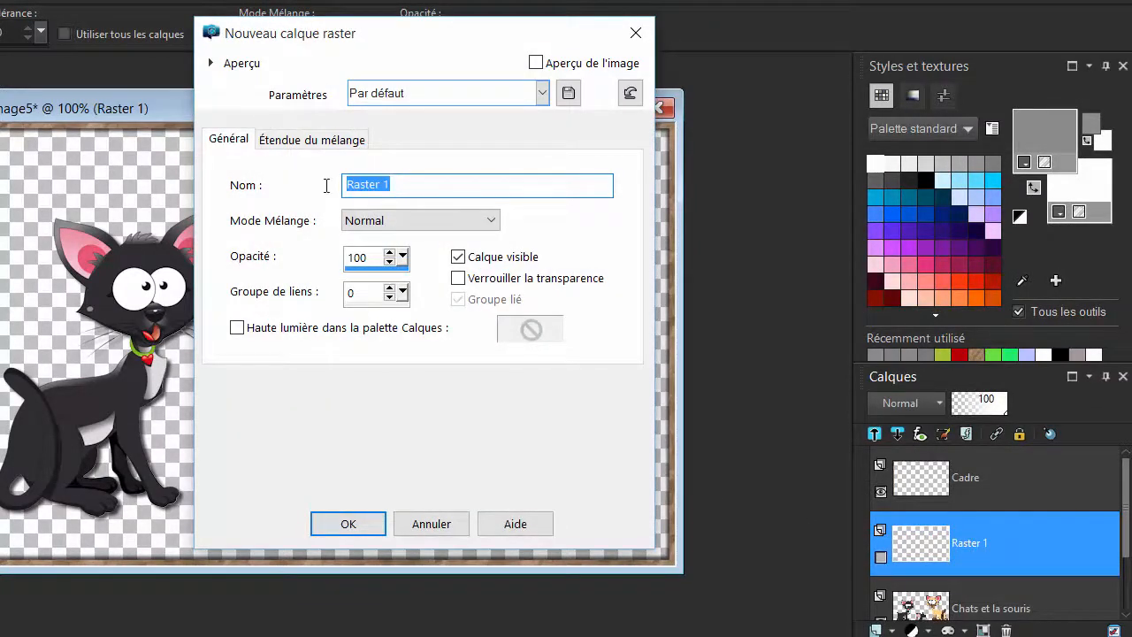
{"action": "type", "text": "fond"}
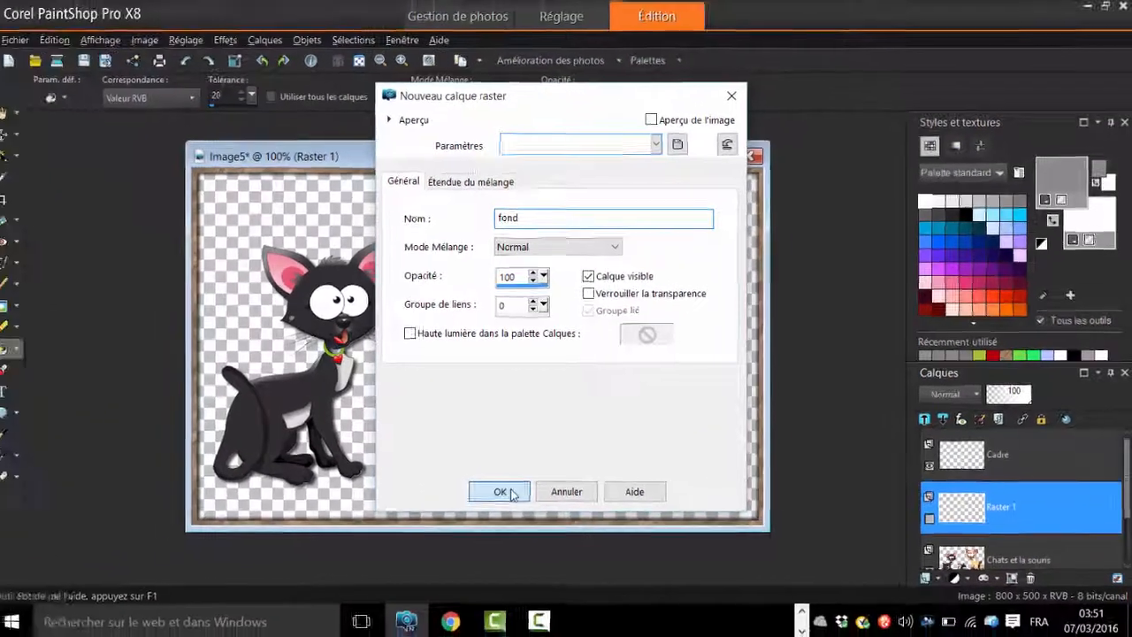
{"action": "left_click", "coordinate": [350, 528]}
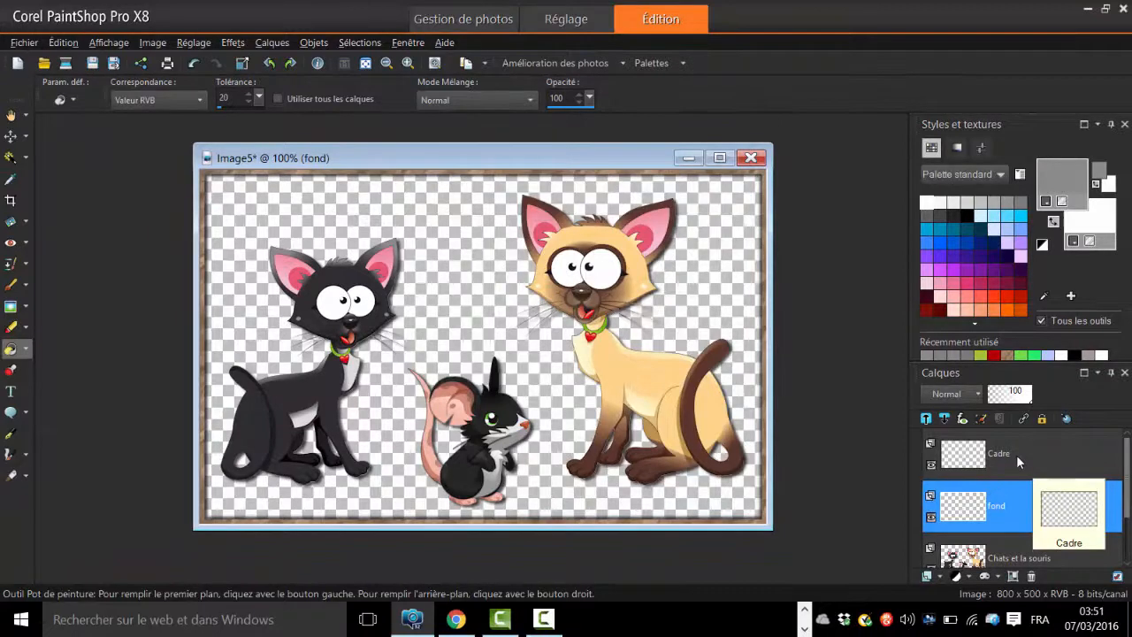
Fill the whole "fond" layer with the grey foreground colour using the flood fill tool
{"action": "mouse_move", "coordinate": [1027, 518]}
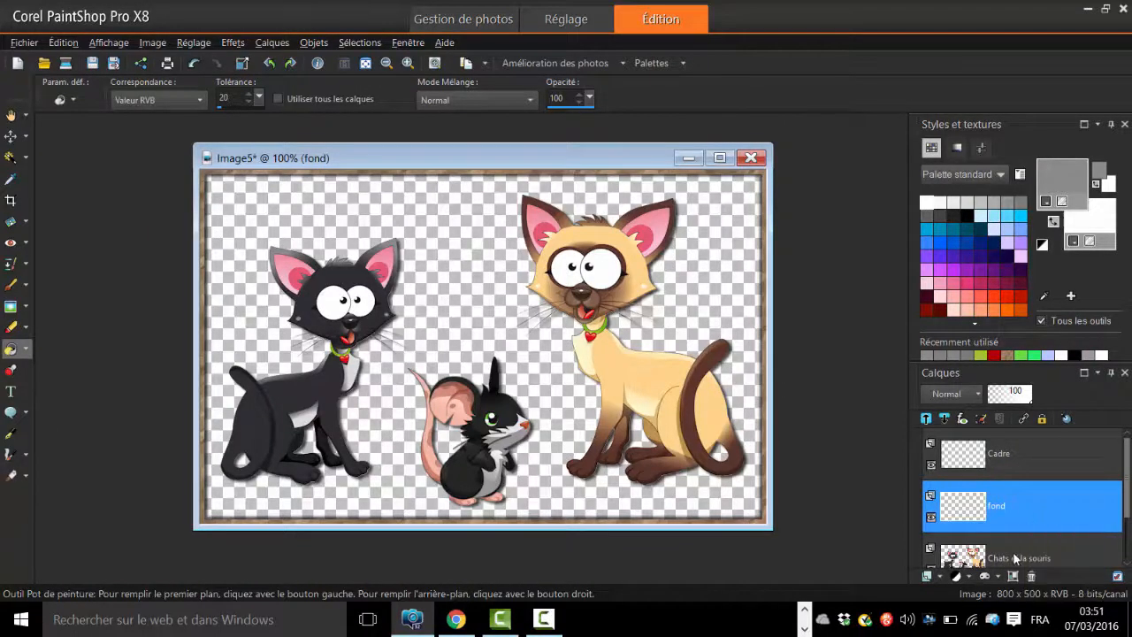
{"action": "mouse_move", "coordinate": [1015, 559]}
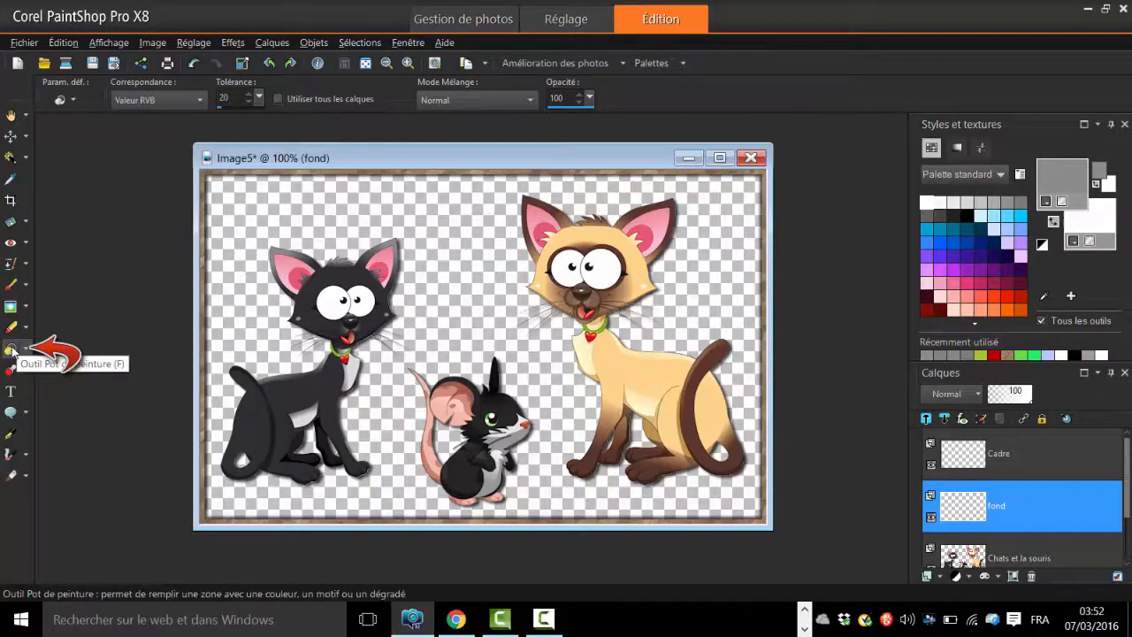
{"action": "left_click", "coordinate": [515, 312]}
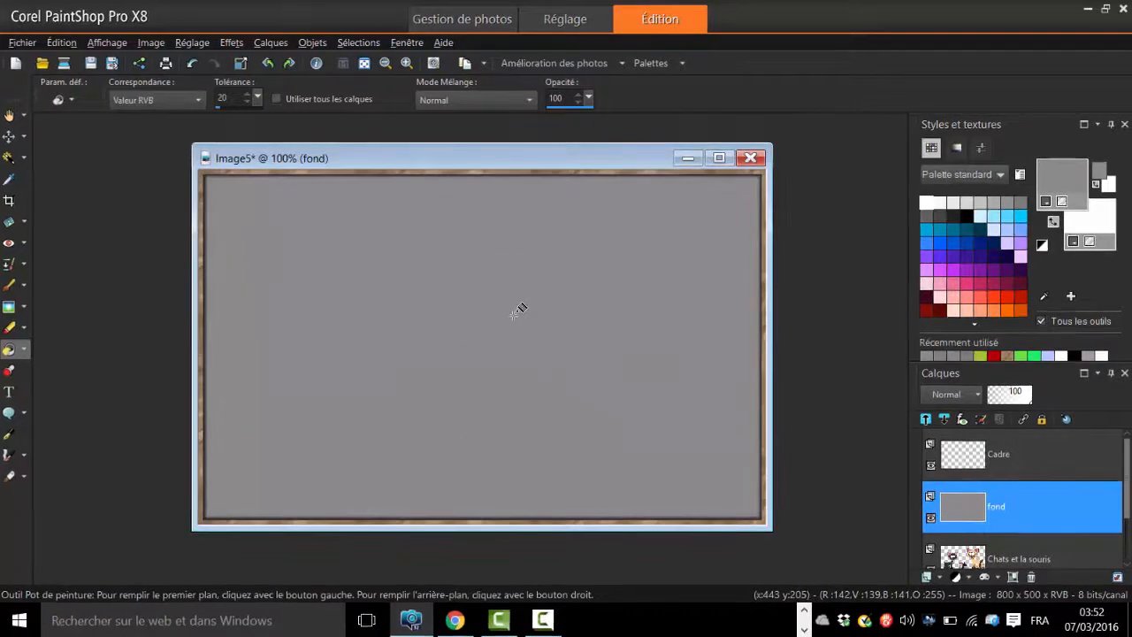
Move the grey "fond" layer down one position in the stack, beneath the cats and mouse
{"action": "left_click", "coordinate": [265, 42]}
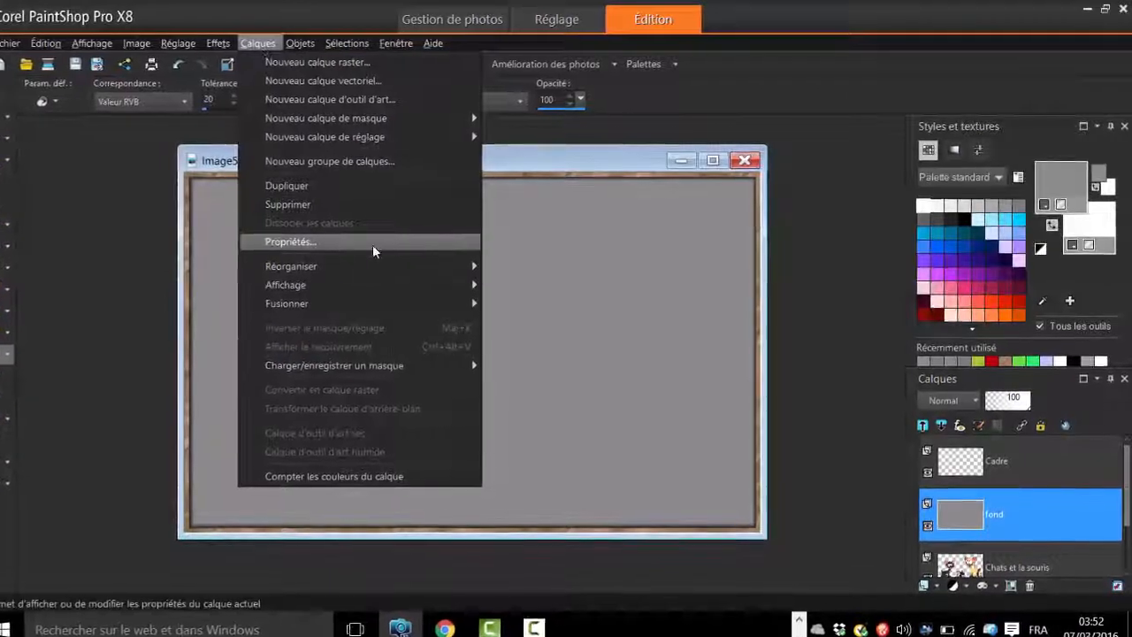
{"action": "mouse_move", "coordinate": [371, 267]}
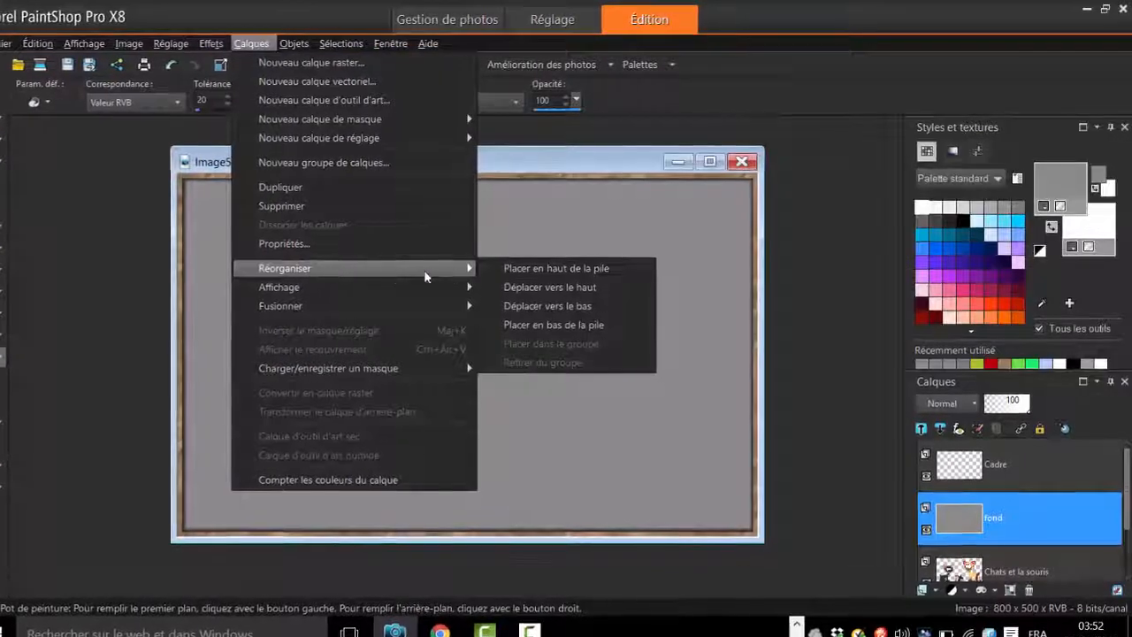
{"action": "left_click", "coordinate": [602, 309]}
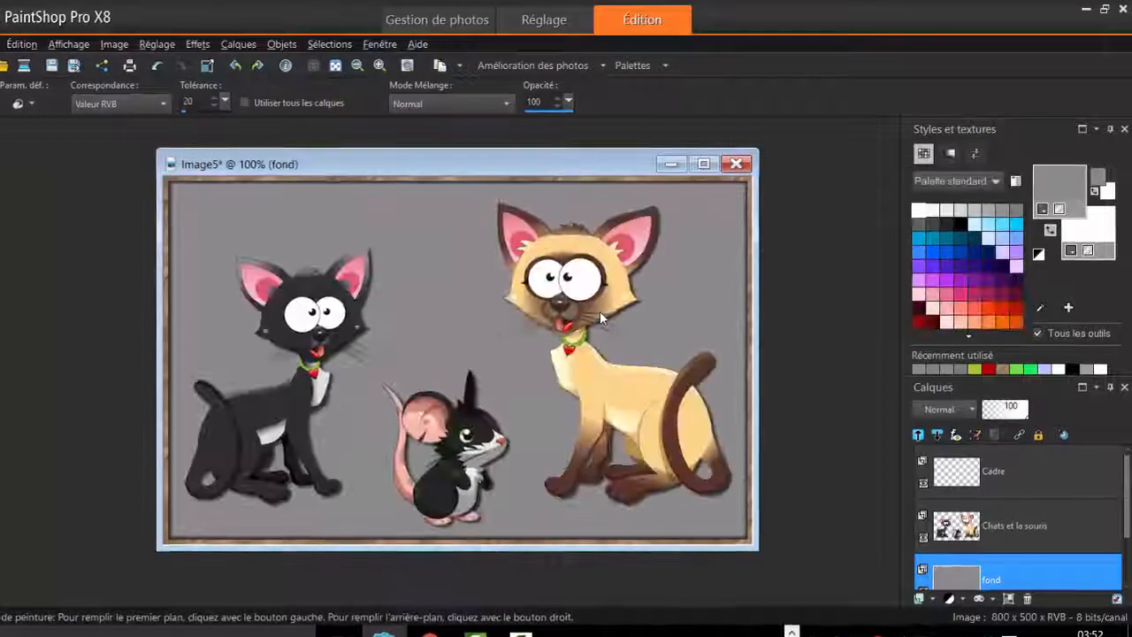
Merge the visible layers of the framed image, starting from the "Chats et la souris" layer
{"action": "left_click", "coordinate": [1019, 530]}
{"action": "right_click", "coordinate": [1002, 520]}
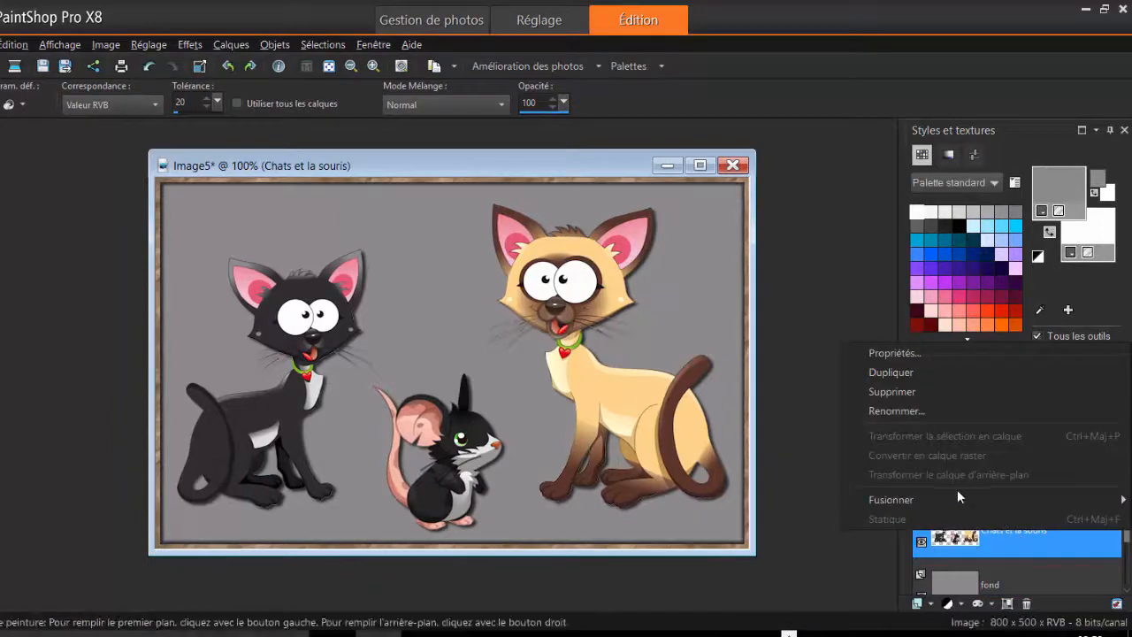
{"action": "mouse_move", "coordinate": [951, 499]}
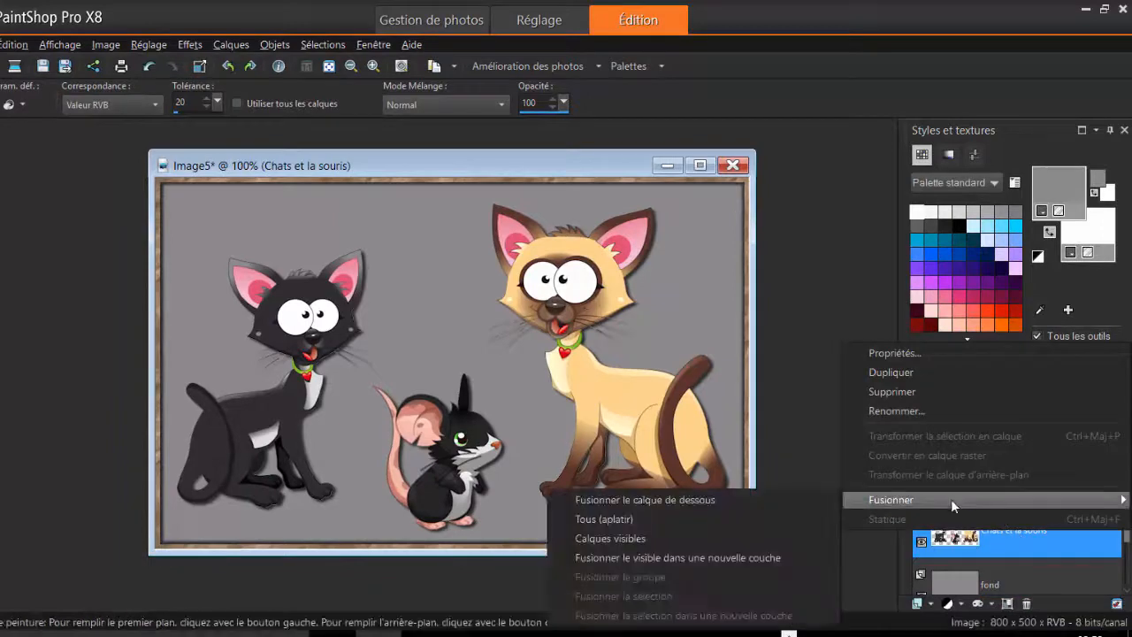
{"action": "left_click", "coordinate": [672, 532]}
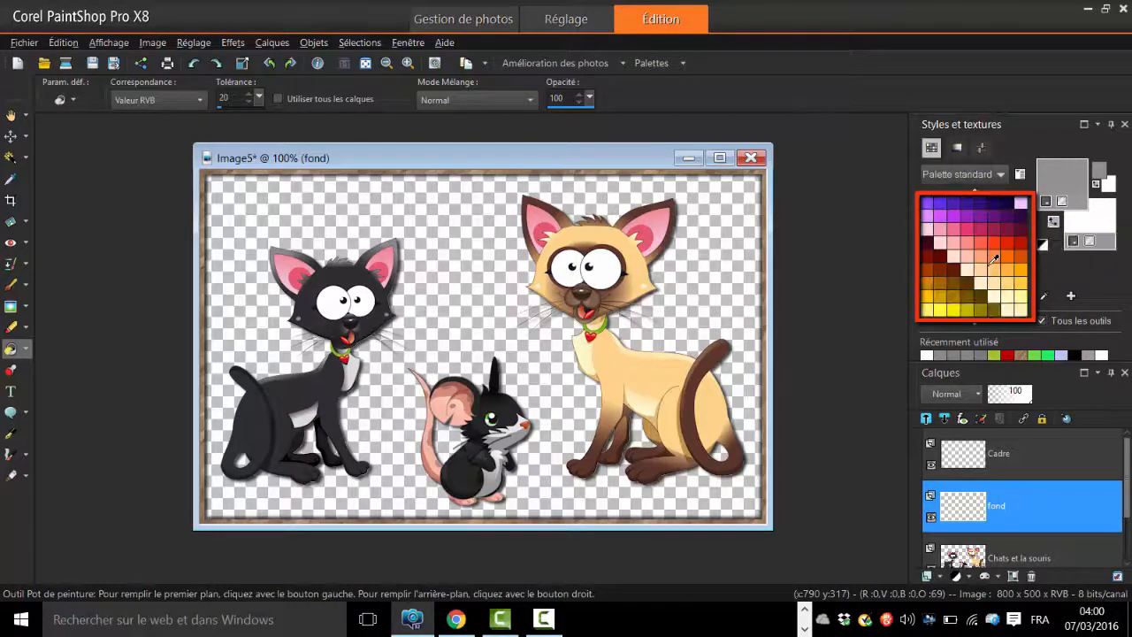
Flood fill the empty "fond" layer with light grey (RGB 170, 170, 170) as foreground colour, and refill it with the white background colour
{"action": "scroll", "coordinate": [994, 258], "scroll_direction": "down", "scroll_amount": 5}
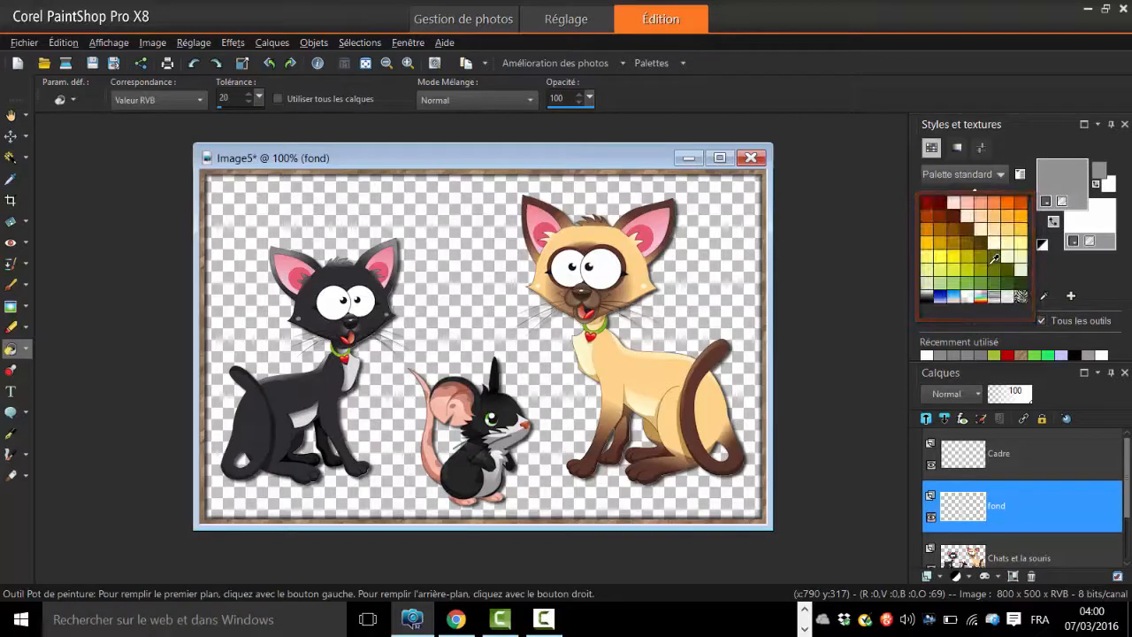
{"action": "scroll", "coordinate": [995, 258], "scroll_direction": "up", "scroll_amount": 5}
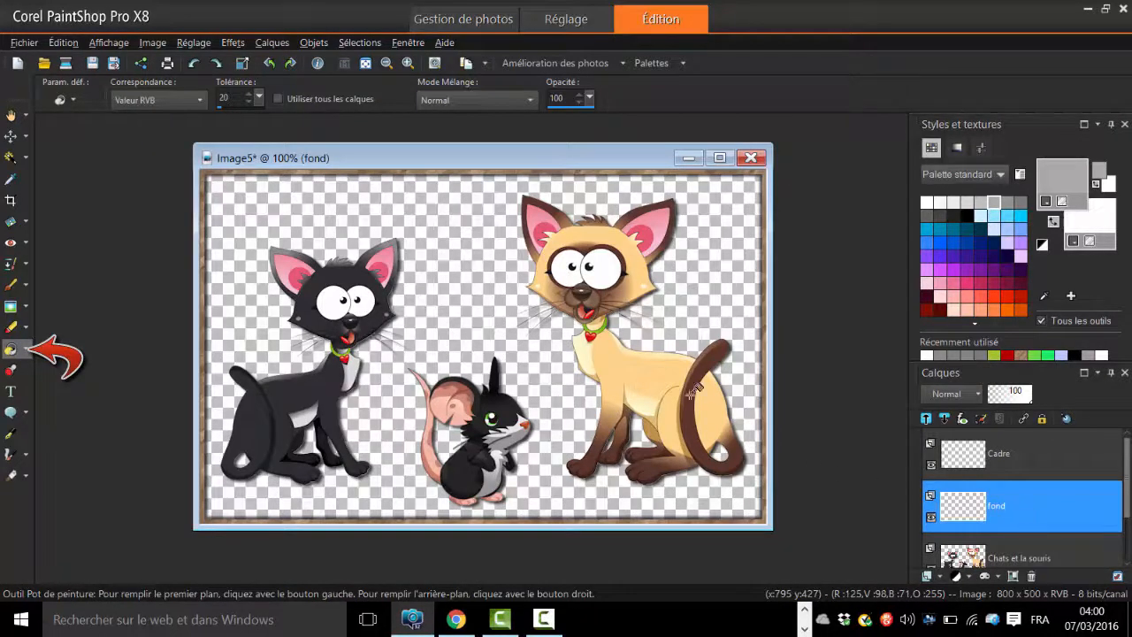
{"action": "left_click", "coordinate": [514, 297]}
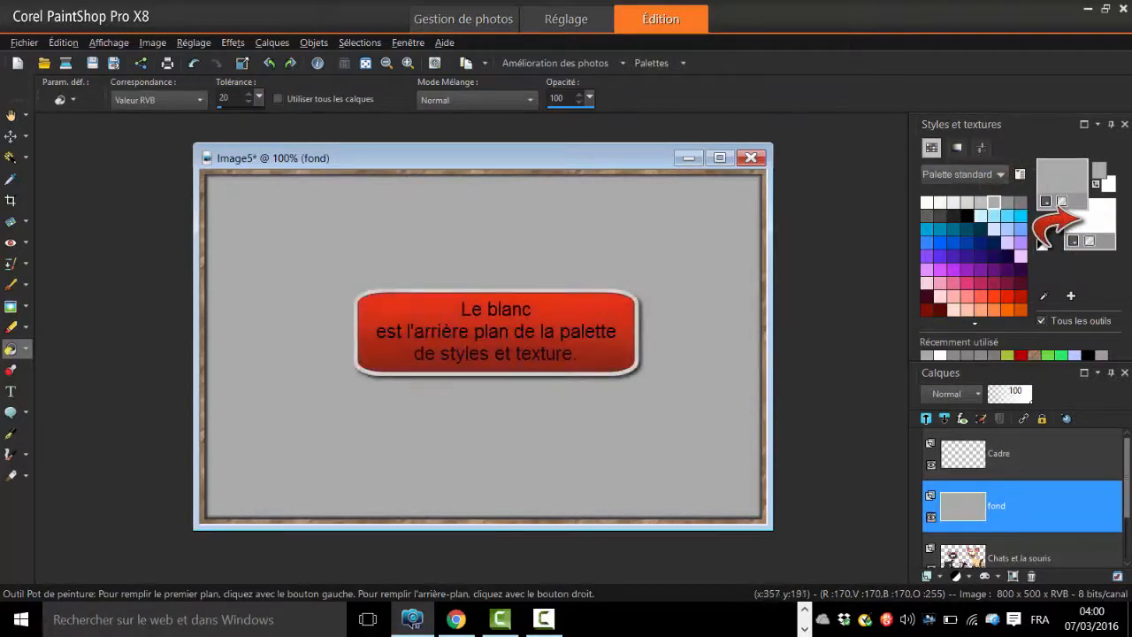
{"action": "right_click", "coordinate": [453, 305]}
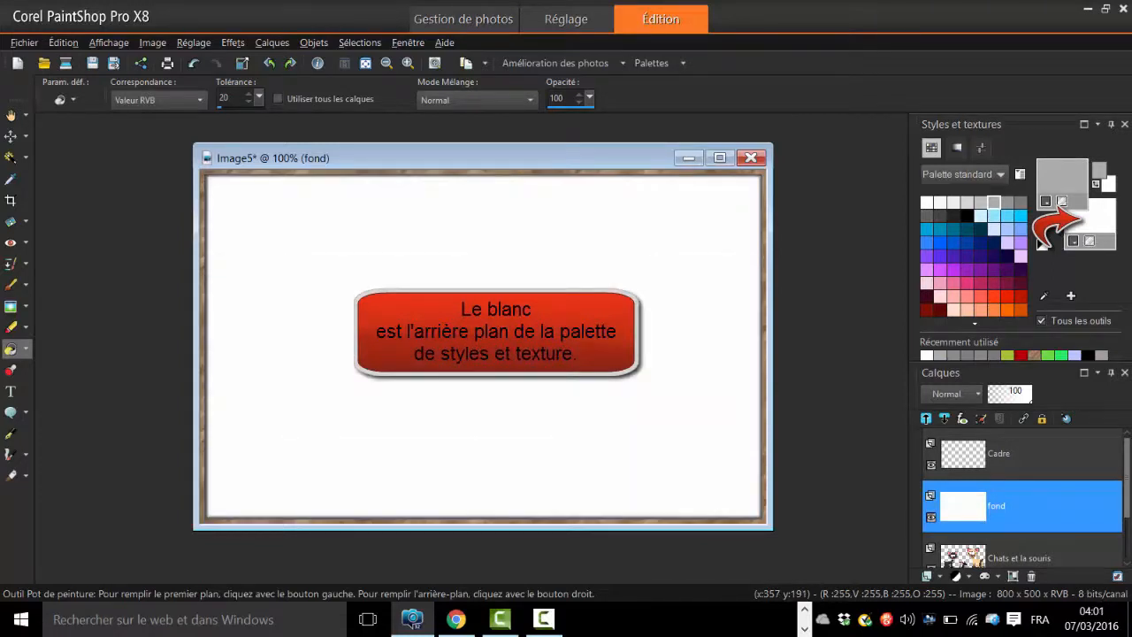